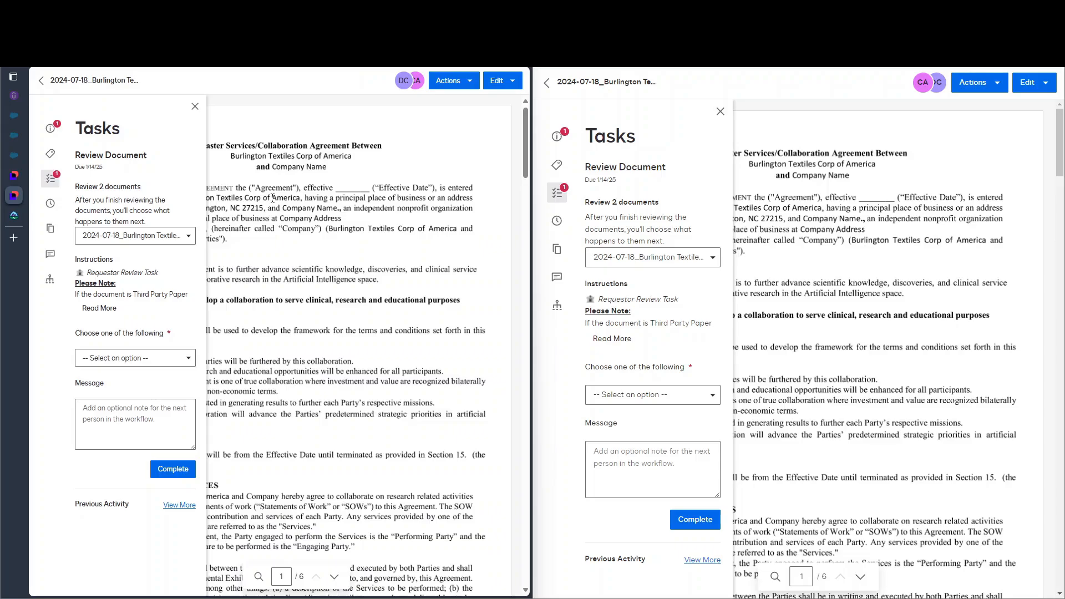
Post the comment "adding a comment 1 for purposes of same place same time" on "America, having a principal place of business" in the opening paragraph.
drag(273, 199, 425, 203)
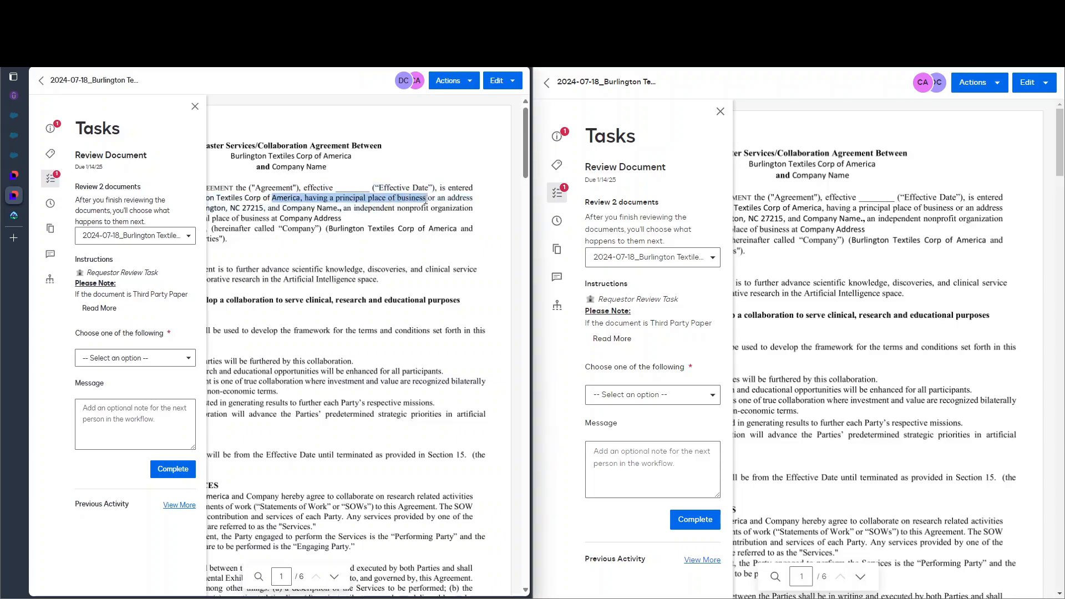
right_click(426, 203)
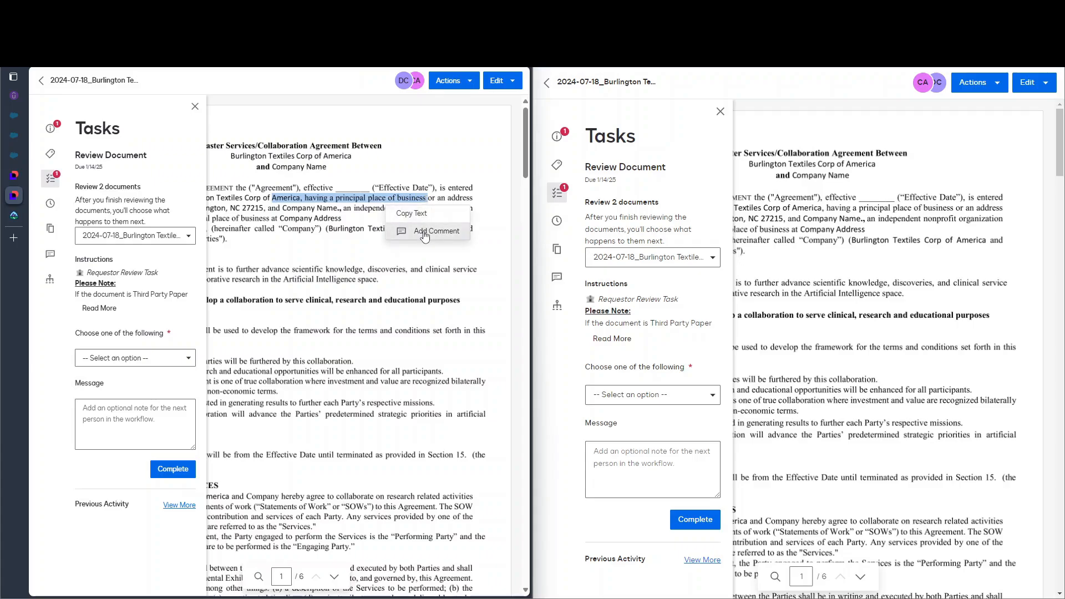
click(425, 237)
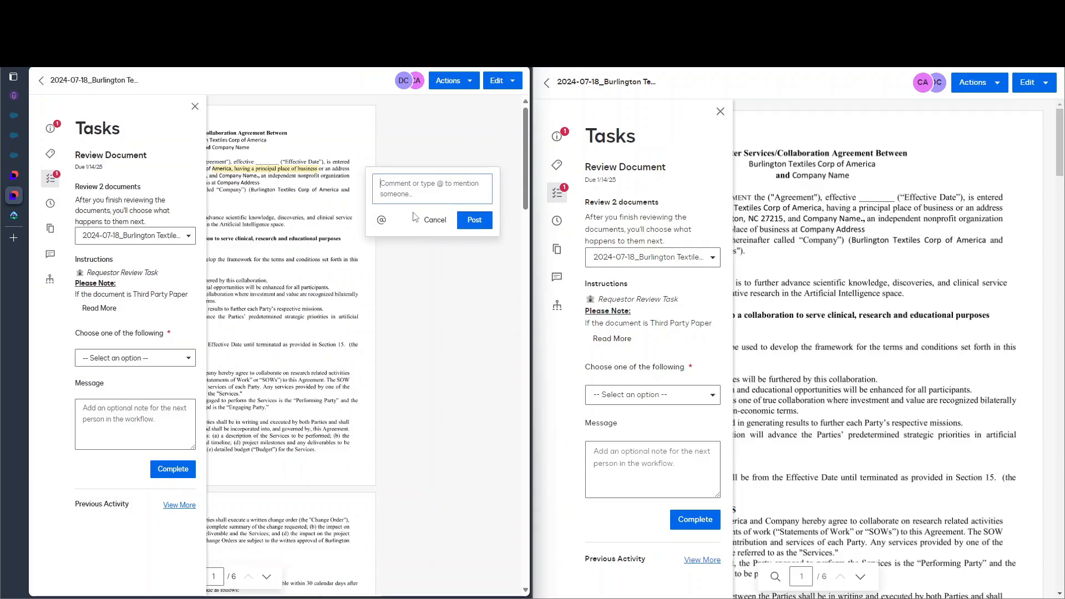
text(adding a comment 1)
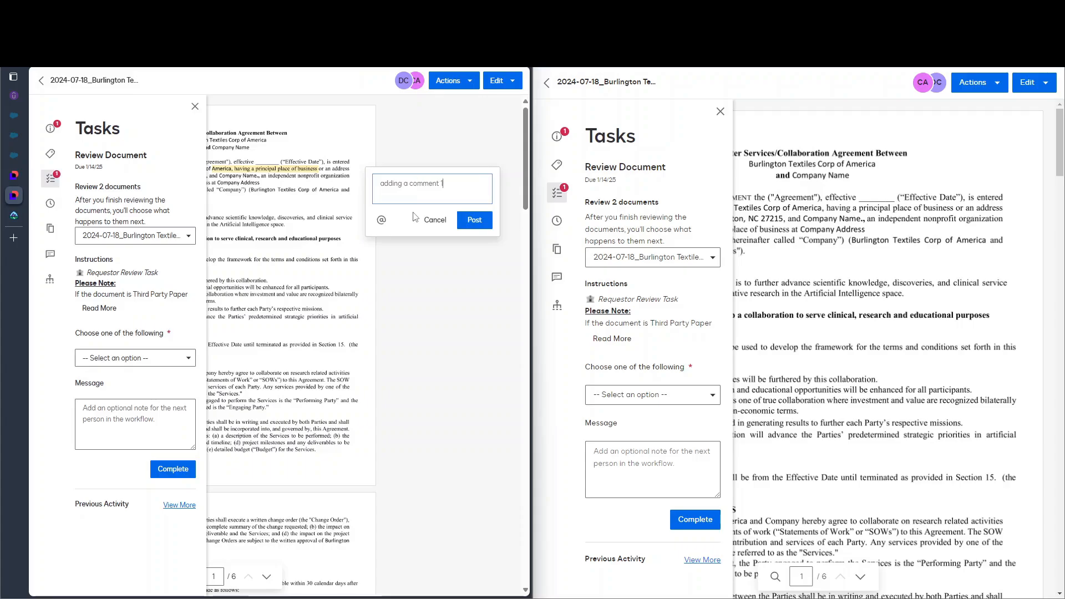
text( for purposes of same place same time)
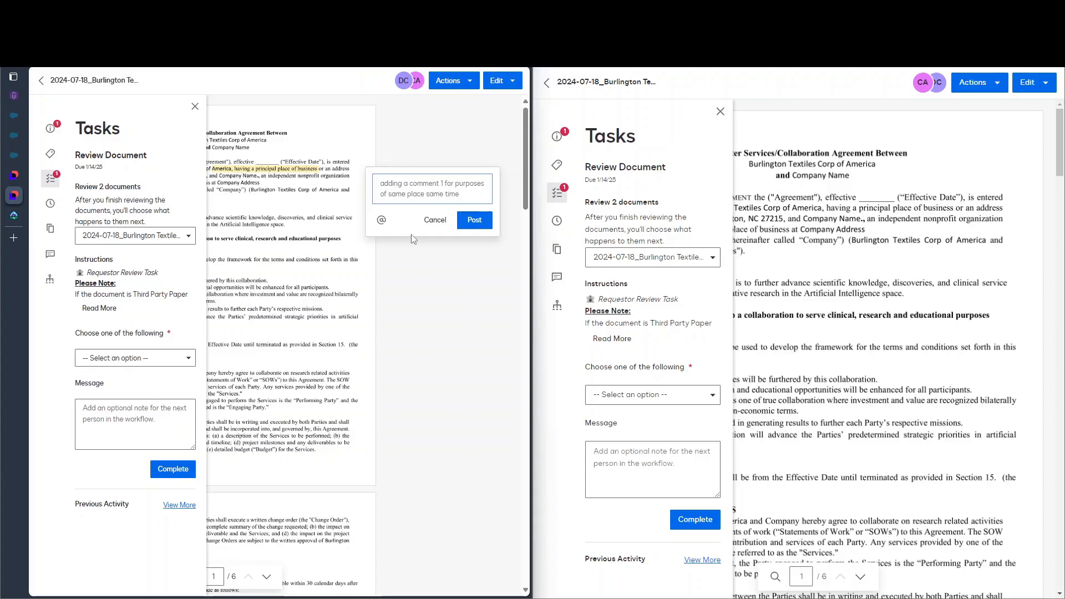
click(471, 220)
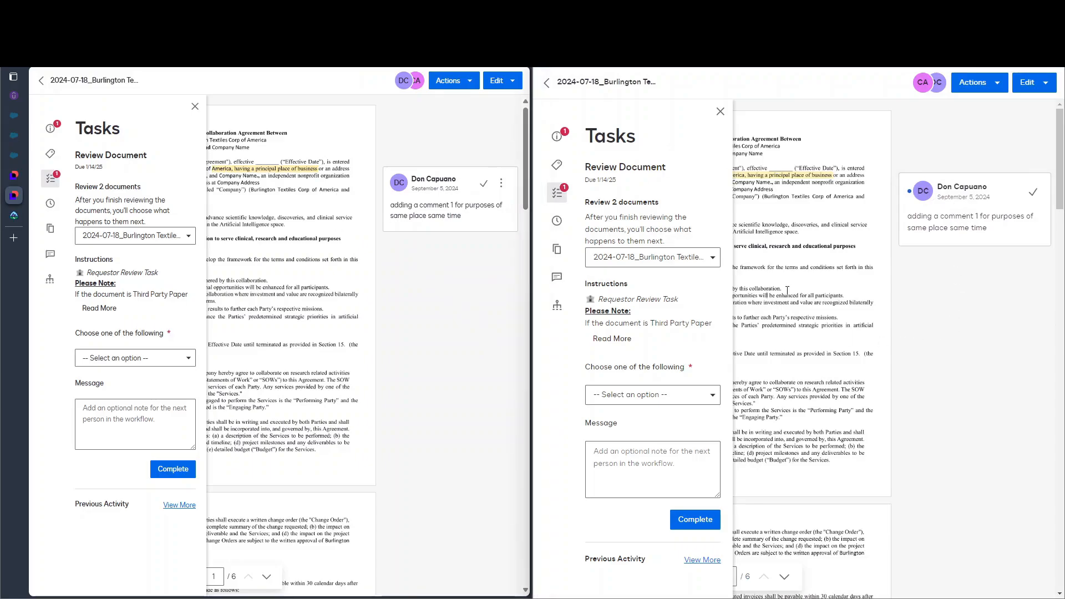
In the second window, comment on "be enhanced for all participants" with "adding comment 2 for purposes of same place same time" and list comments in both windows.
drag(767, 296, 842, 290)
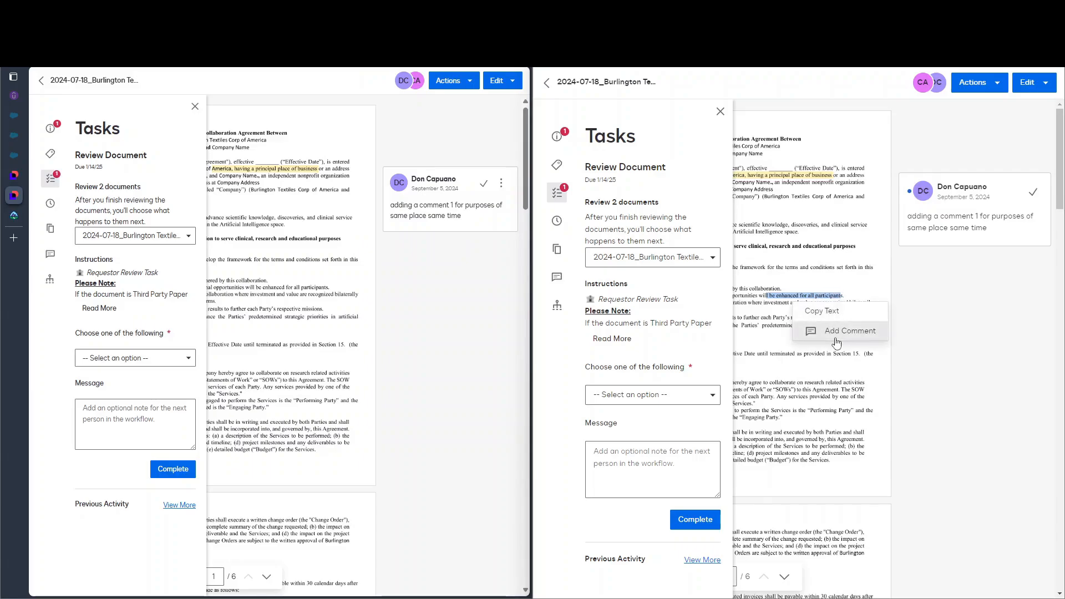
click(837, 338)
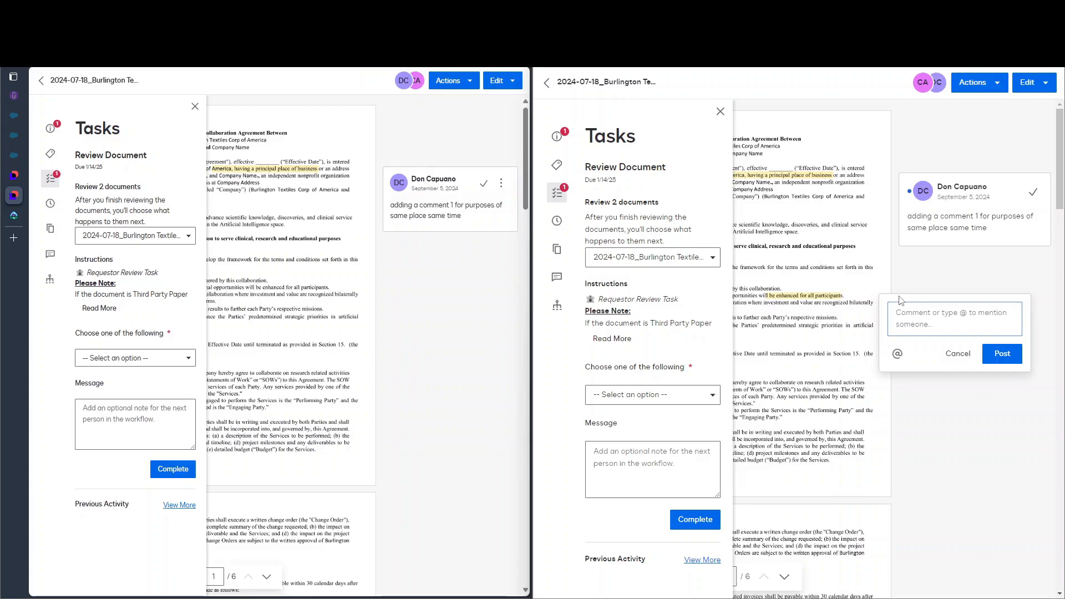
text(adding comment 2 for purposes of same place same time)
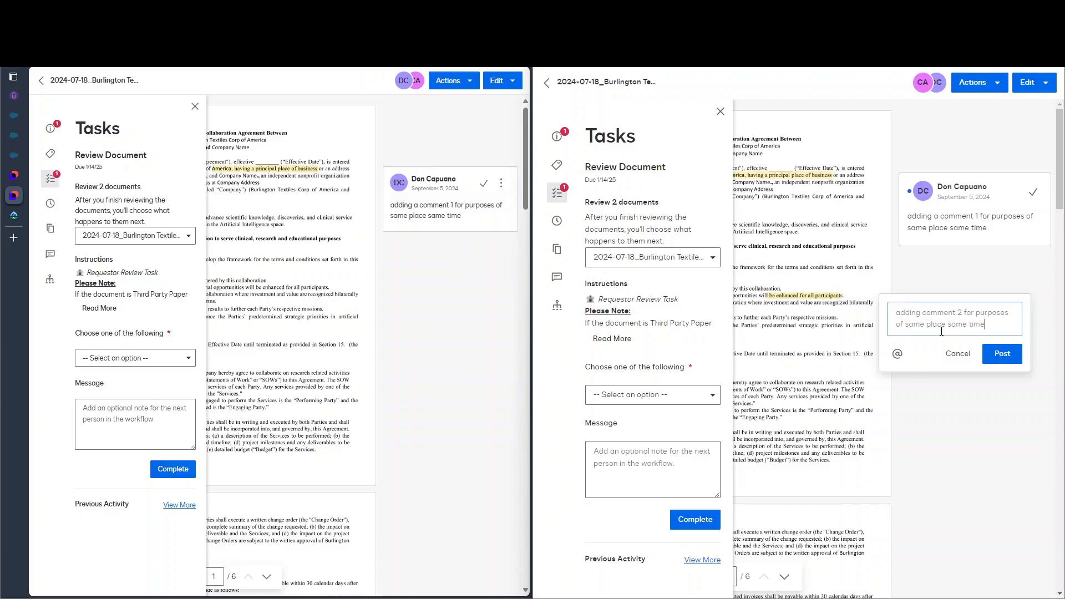
click(1000, 354)
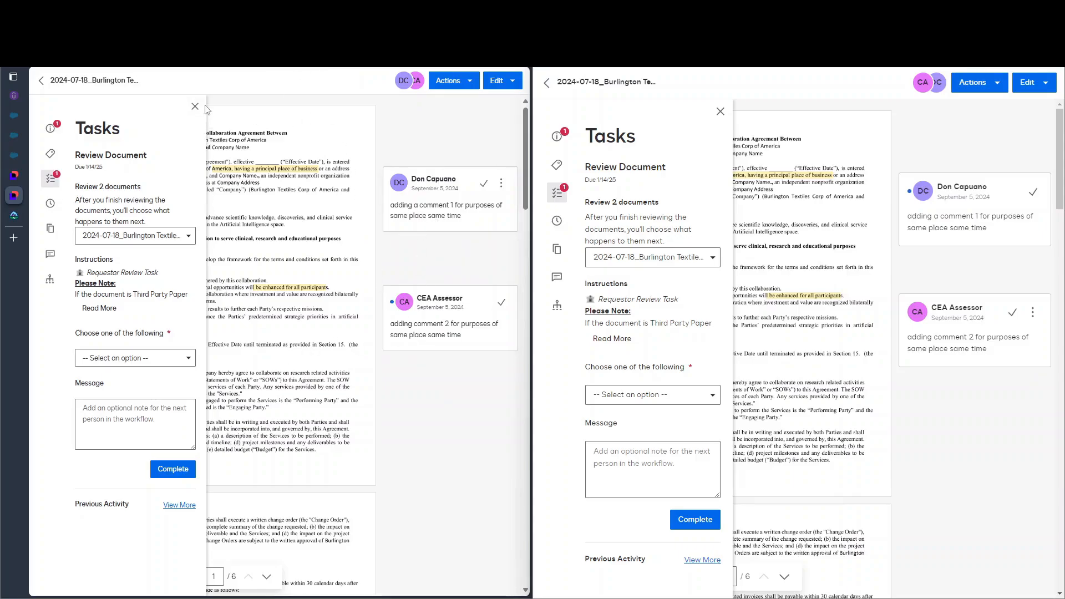
click(52, 256)
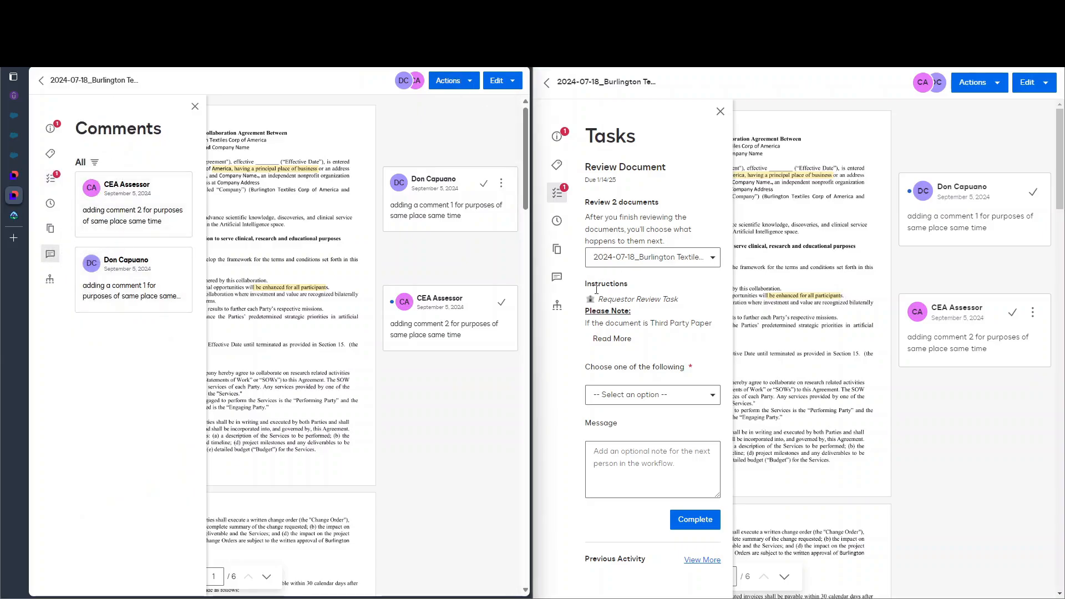
click(556, 277)
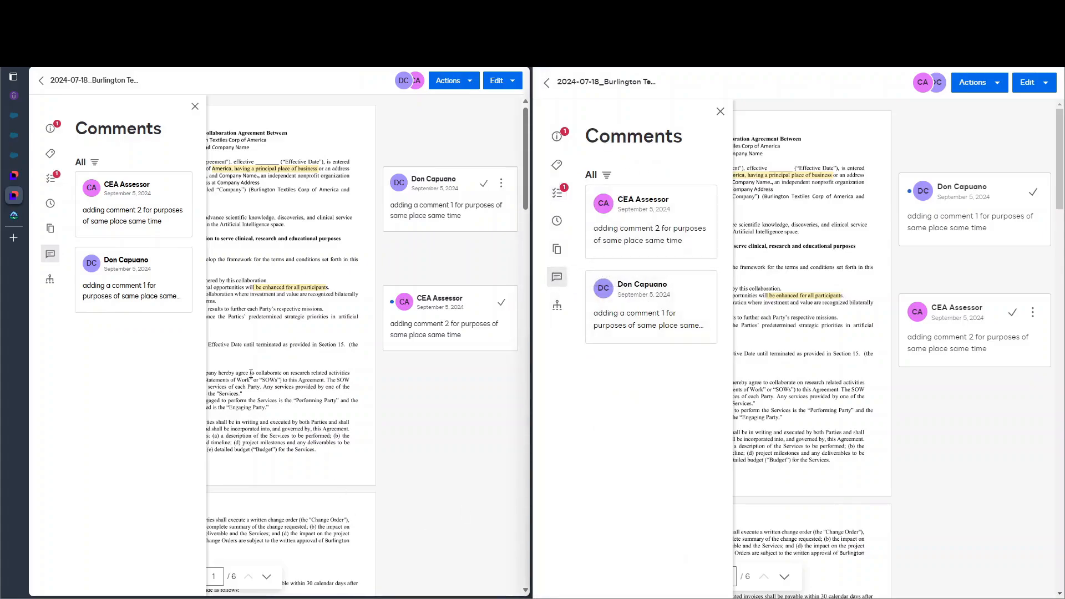
In the first window, comment "what appears in the comments" on the "collaborate on research related activities" passage under Services, mentioning the other reviewer.
drag(255, 373, 322, 378)
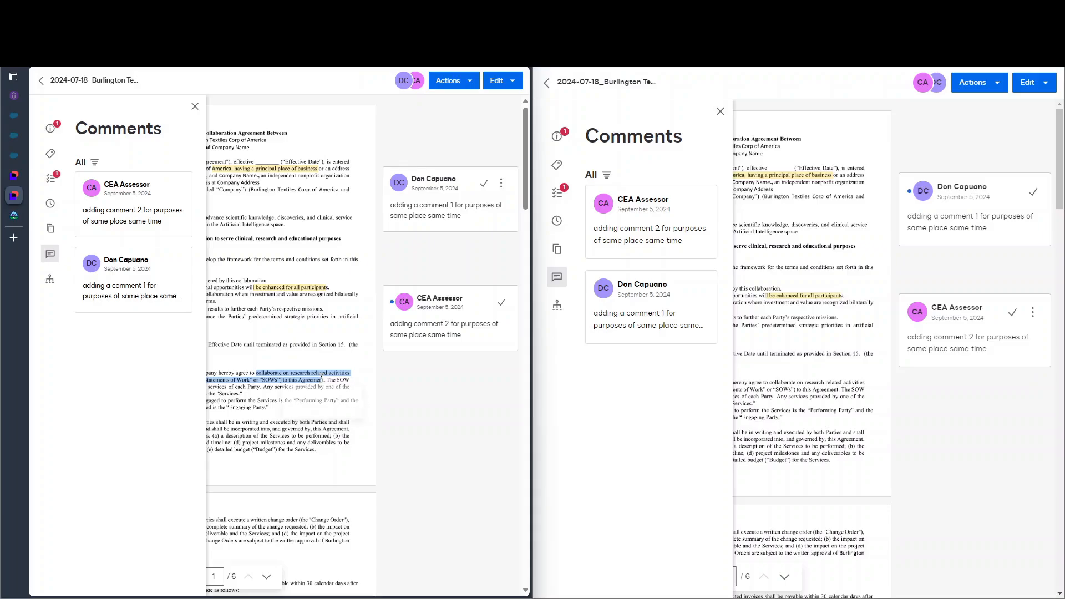
click(328, 416)
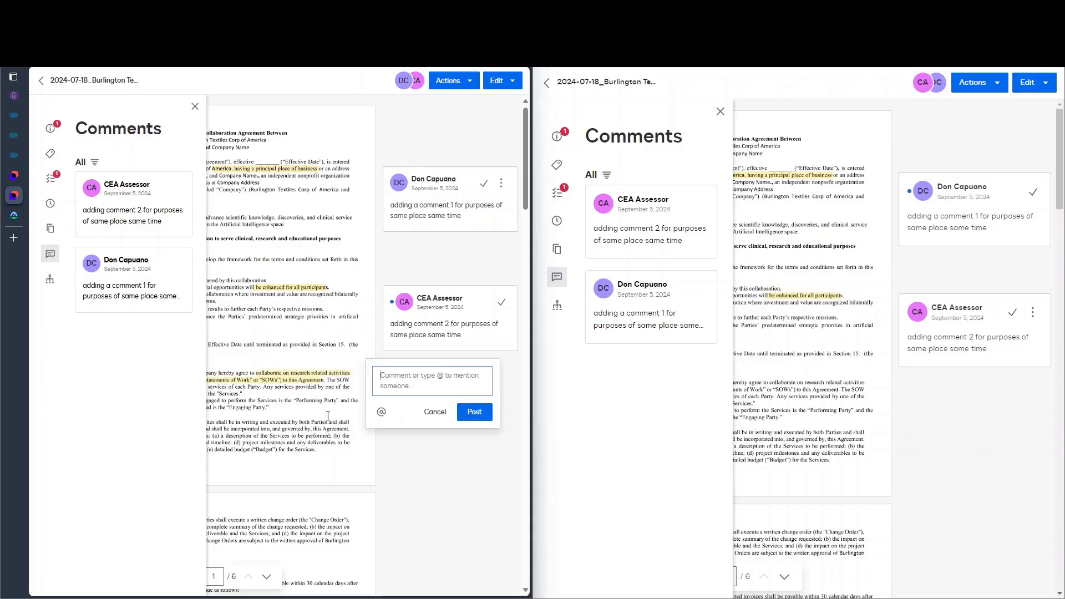
text(what app)
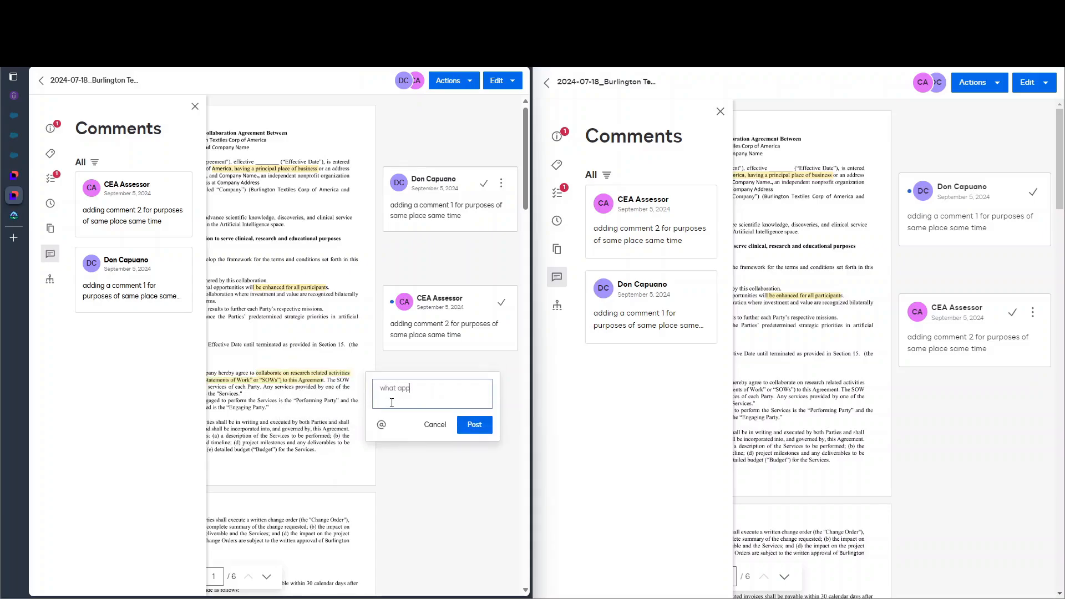
text(ears in the comments)
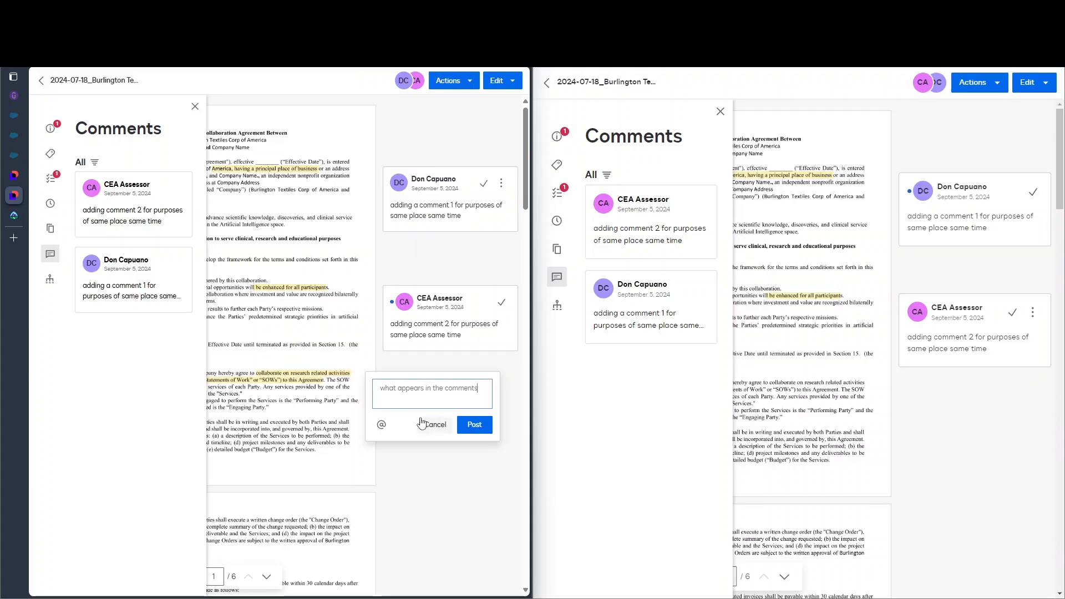
text( @)
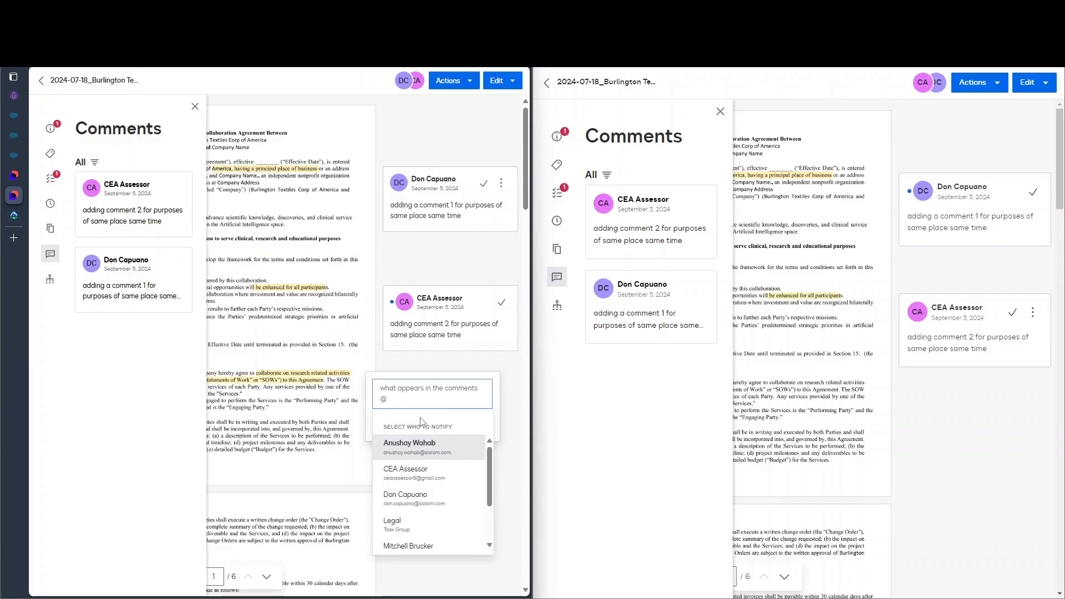
click(397, 476)
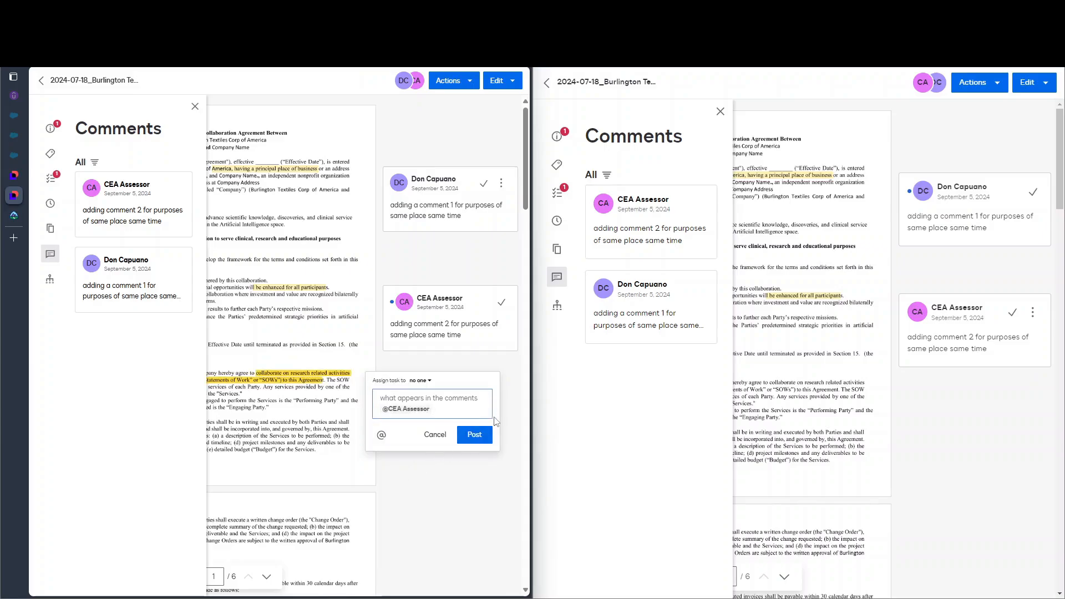
click(474, 437)
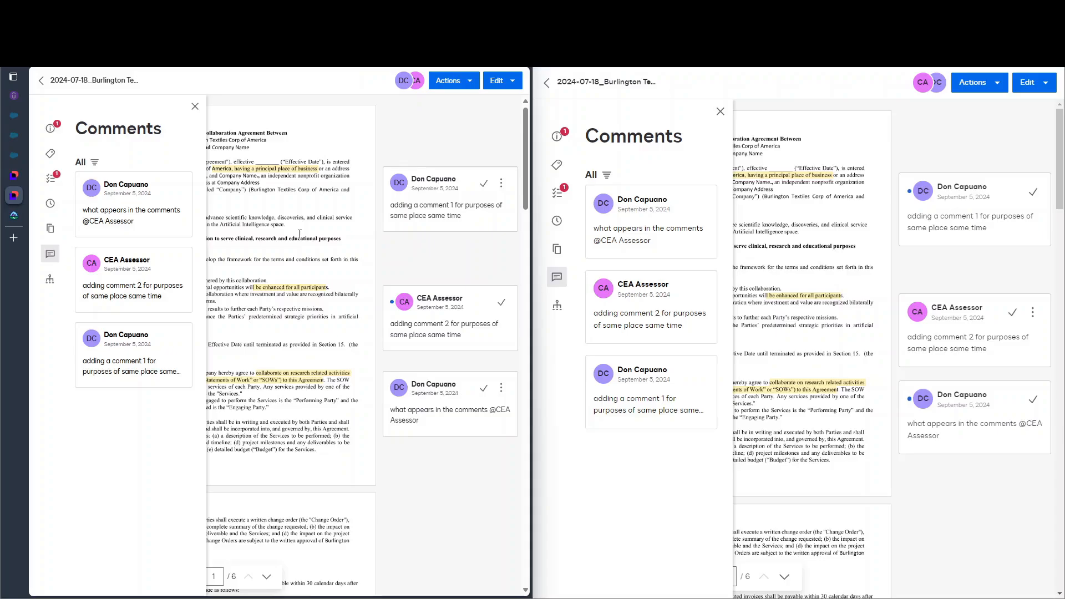
Open the agreement from the first window for editing with Microsoft Office Online.
click(471, 82)
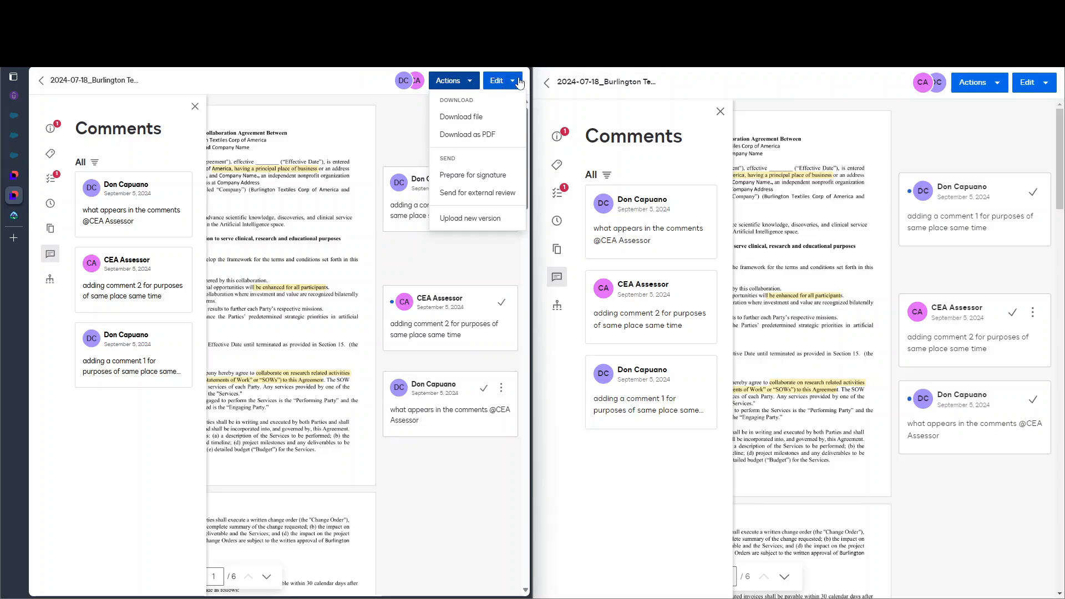
click(511, 84)
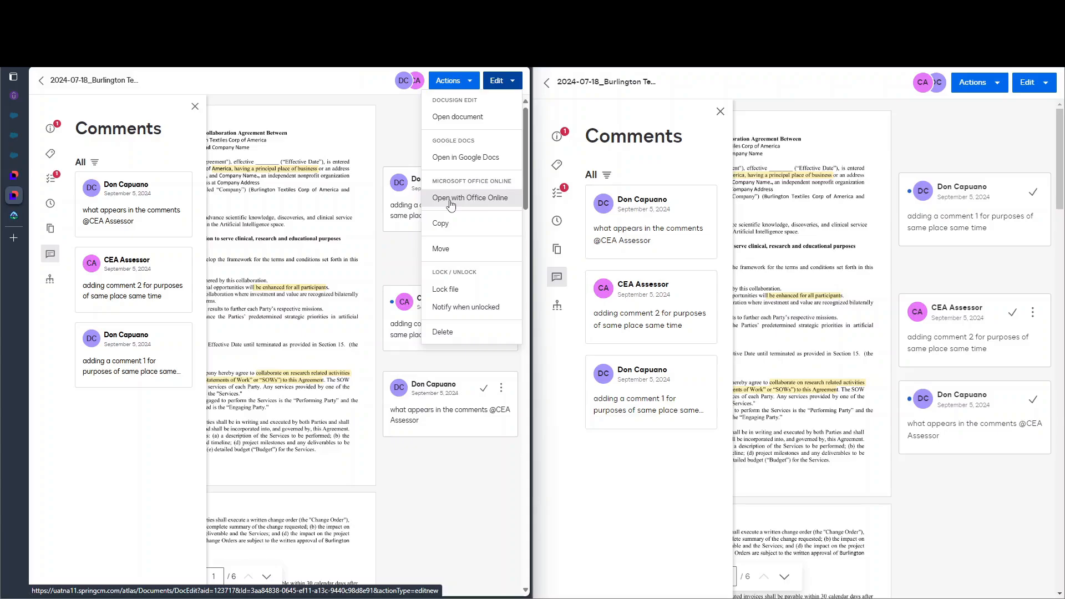
click(451, 198)
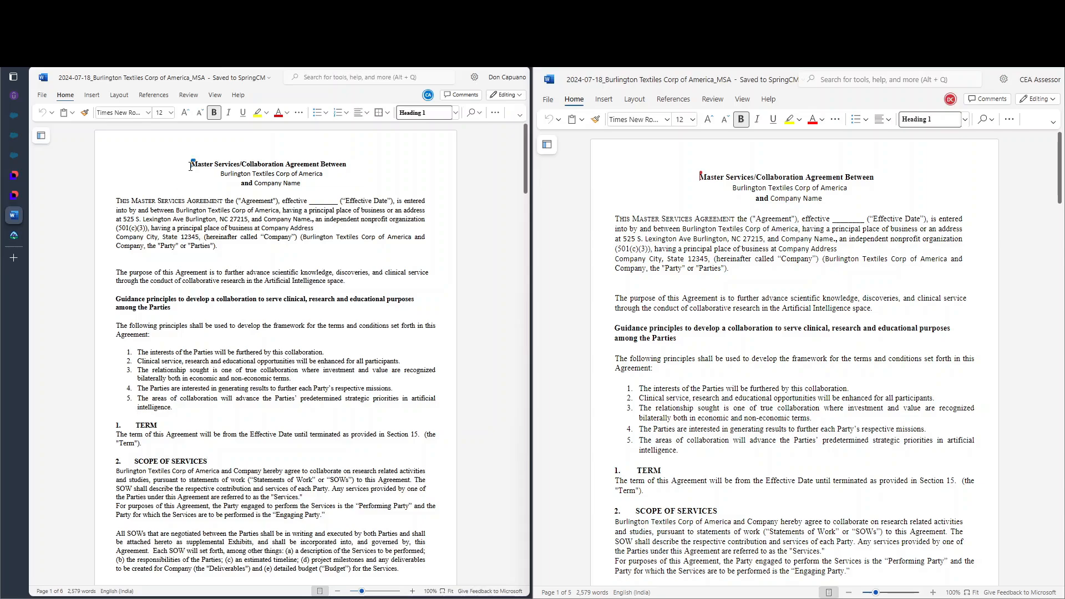
Examine the other co-author's presence details and the cursor markers at the agreement's title in both windows.
mouse_move(198, 163)
click(427, 98)
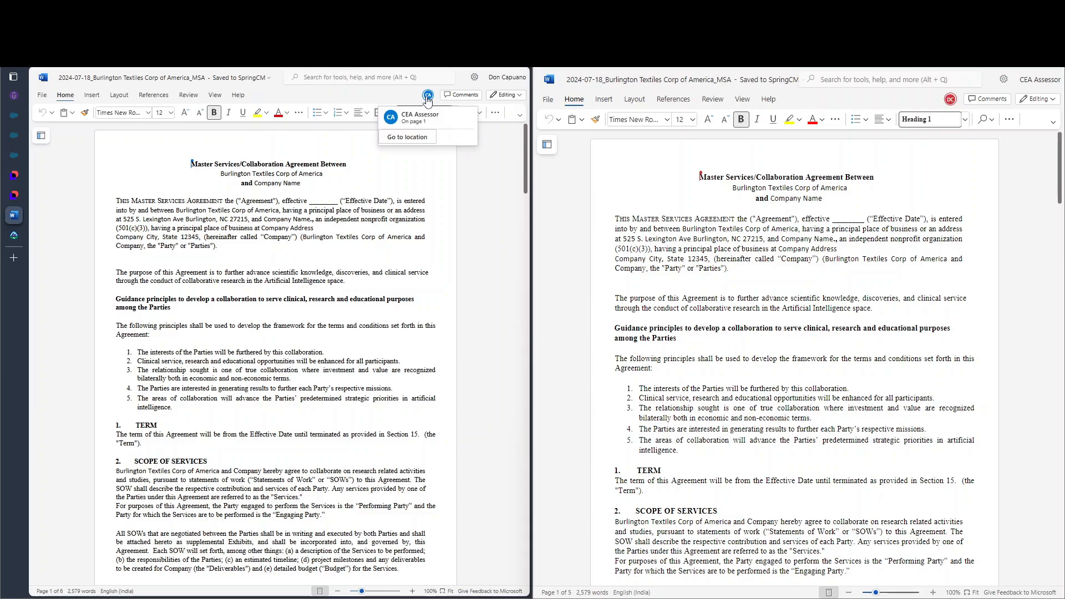
click(179, 237)
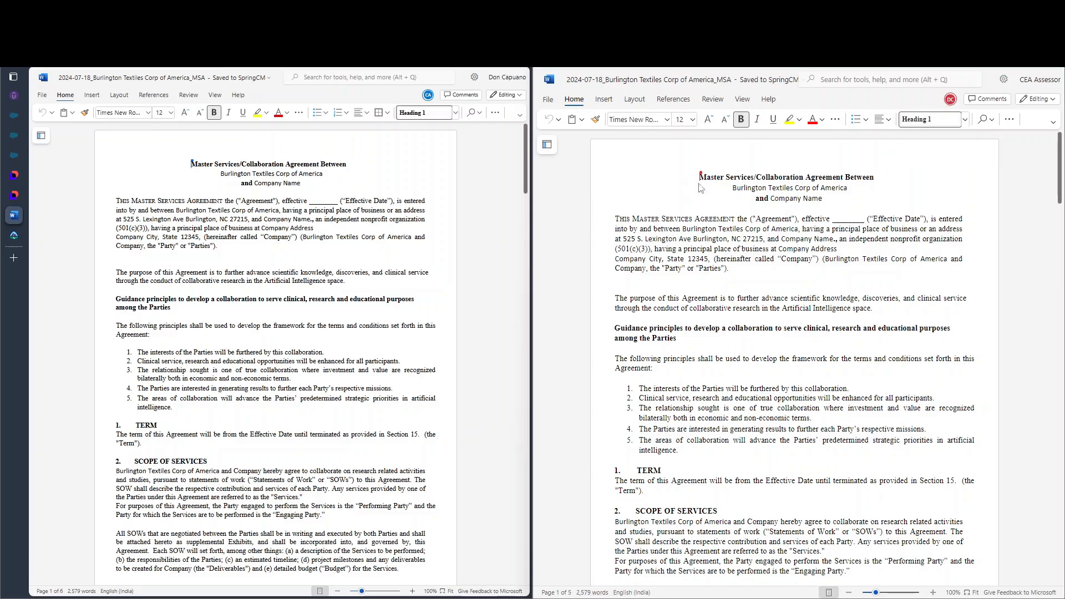
mouse_move(701, 184)
Add "adding some text" after the opening paragraph in the first window and append "– this is showing my comment" to it in the second.
click(237, 249)
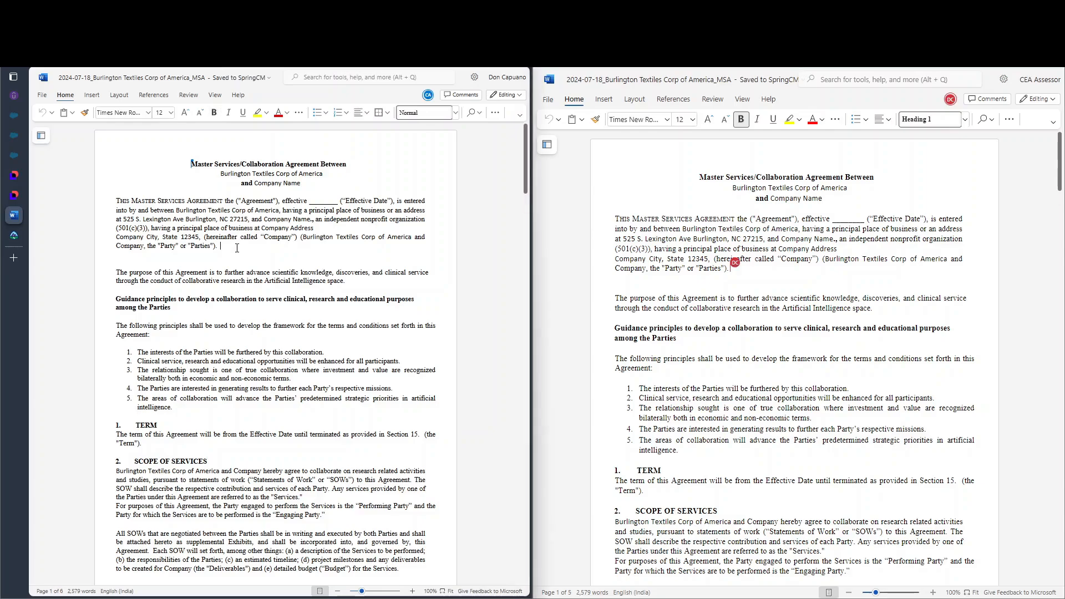
text(adding some text)
click(799, 269)
text(-)
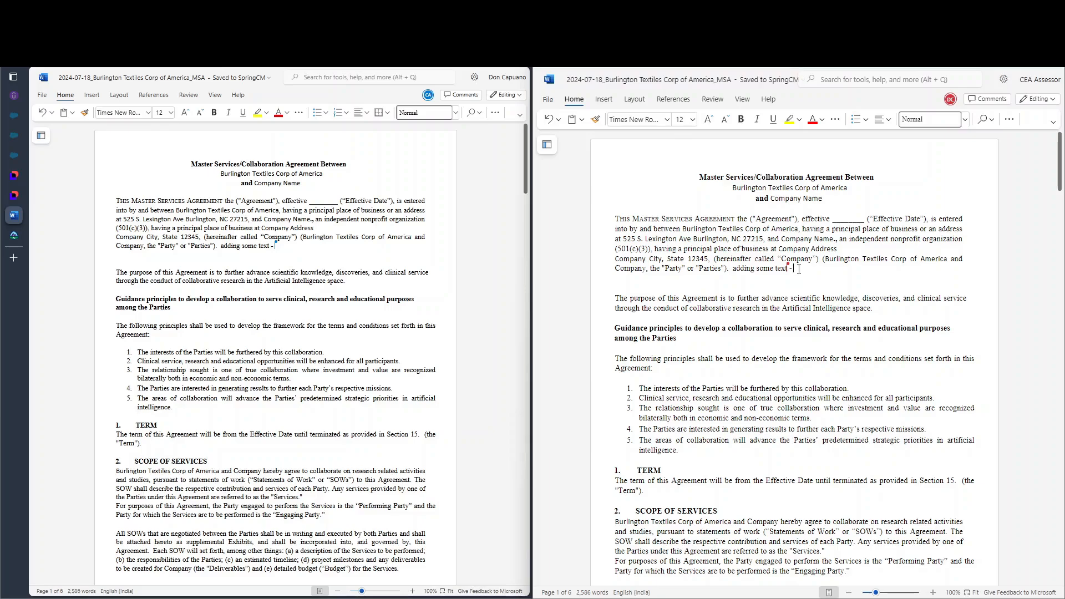
text(this is showing my )
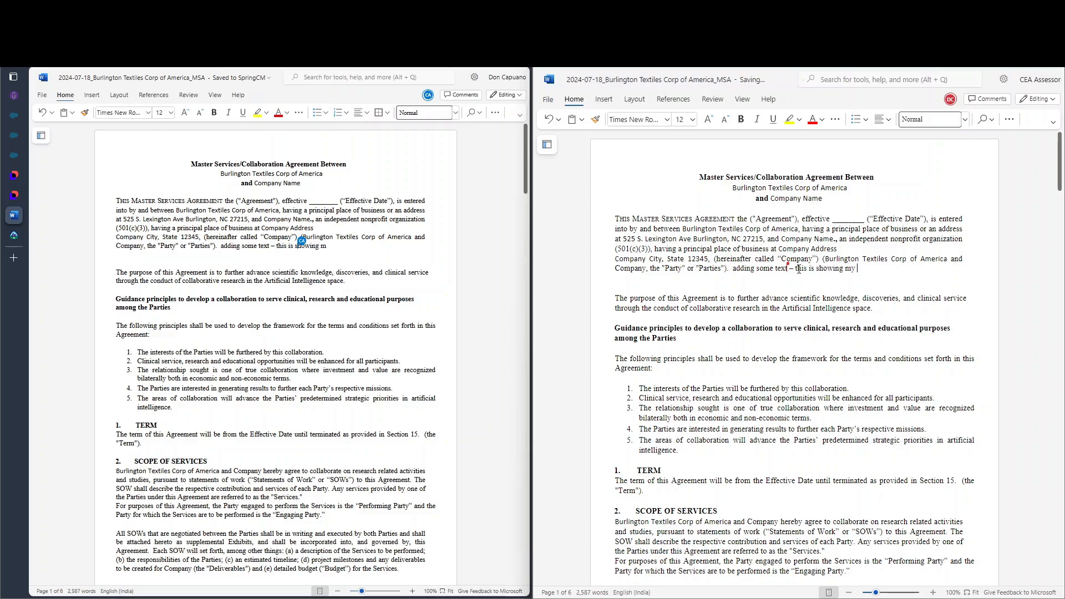
text(comment)
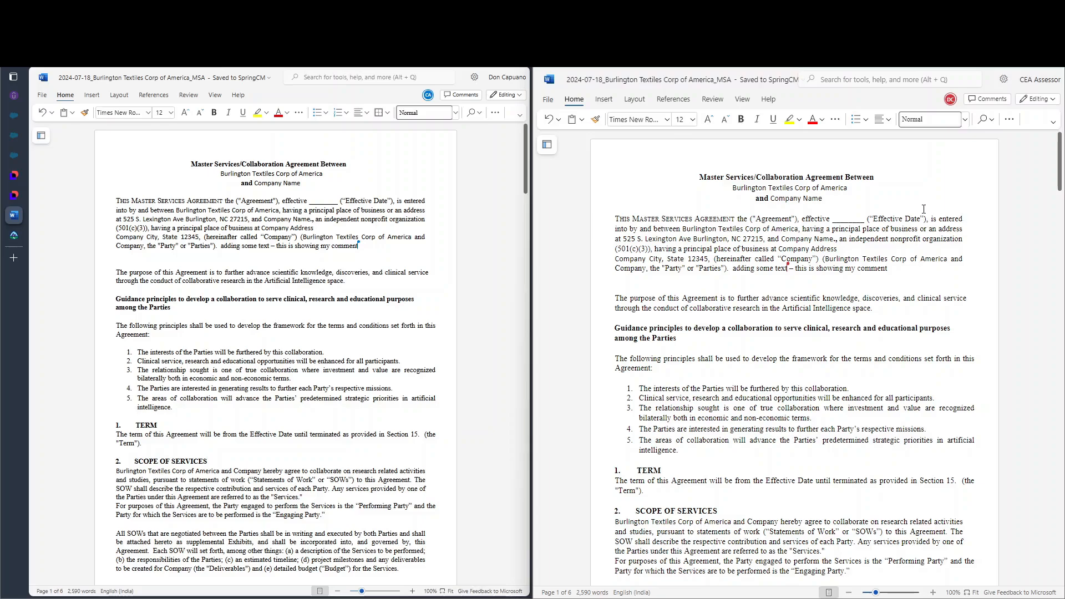
Switch the Word document from Editing to Viewing mode in both windows, starting with the second one.
click(1052, 102)
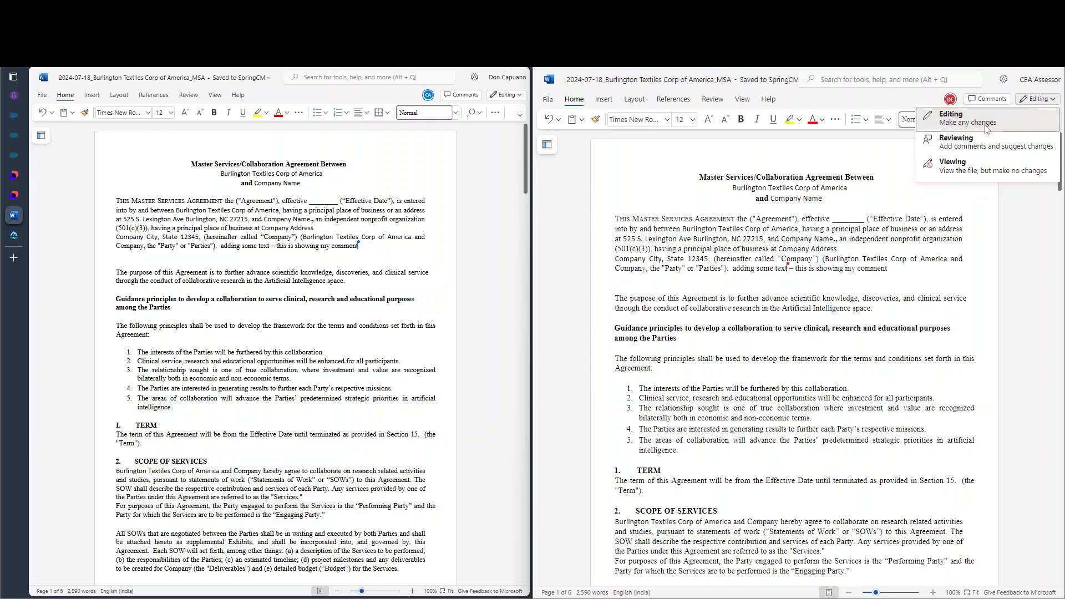
click(962, 173)
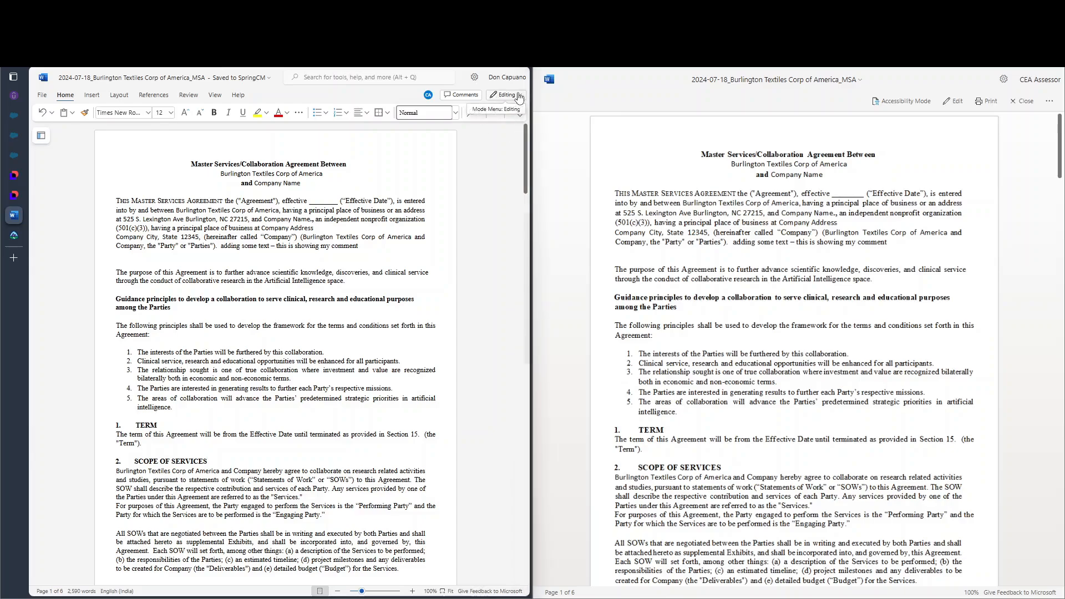
click(520, 97)
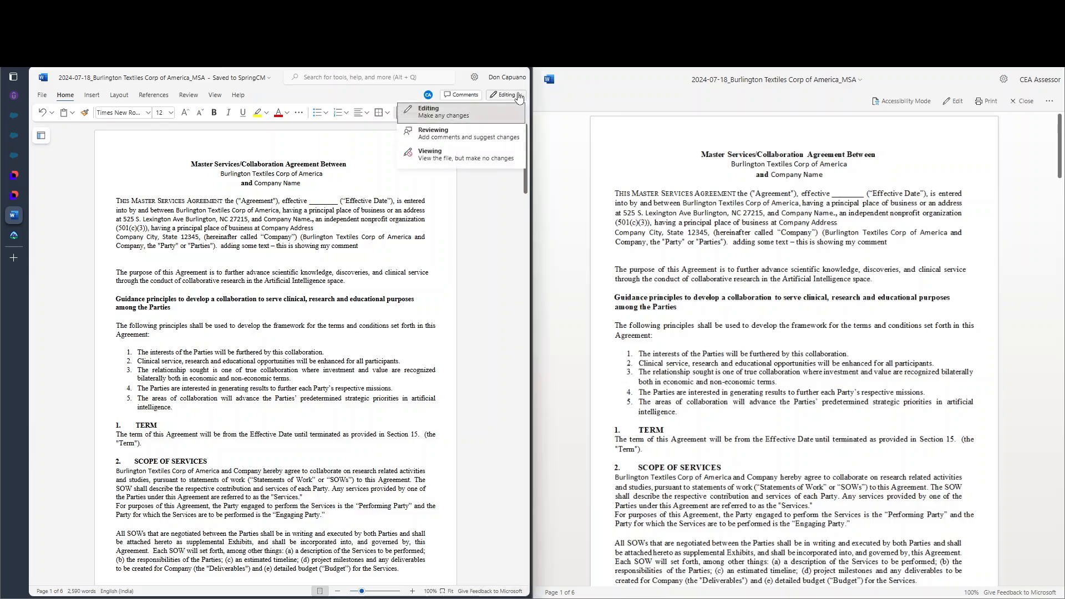
click(428, 161)
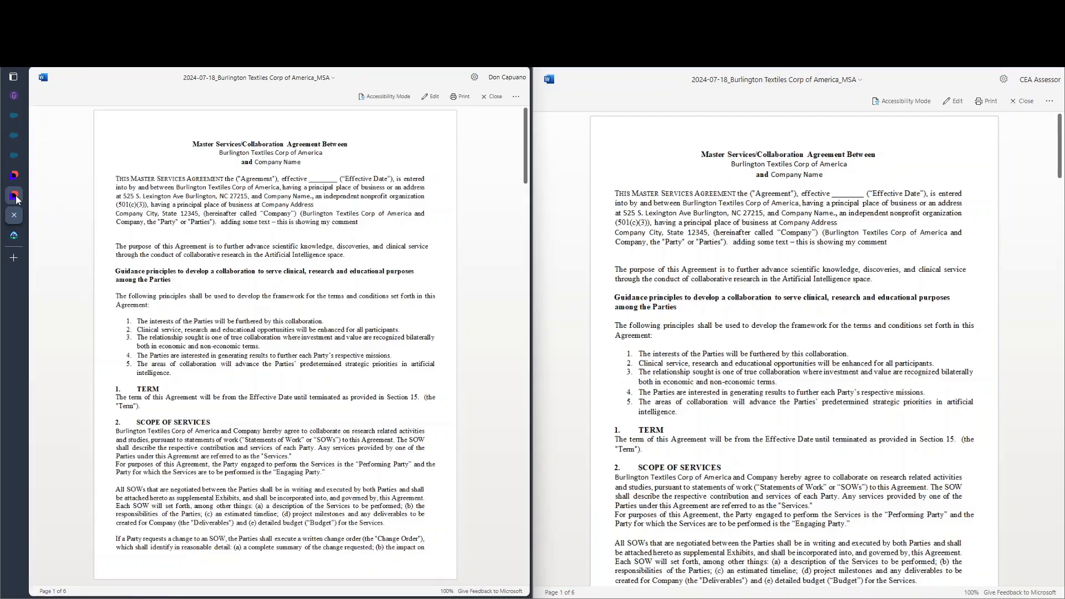
Return to the agreement's Docusign CLM page in the first window and reload it.
mouse_move(16, 199)
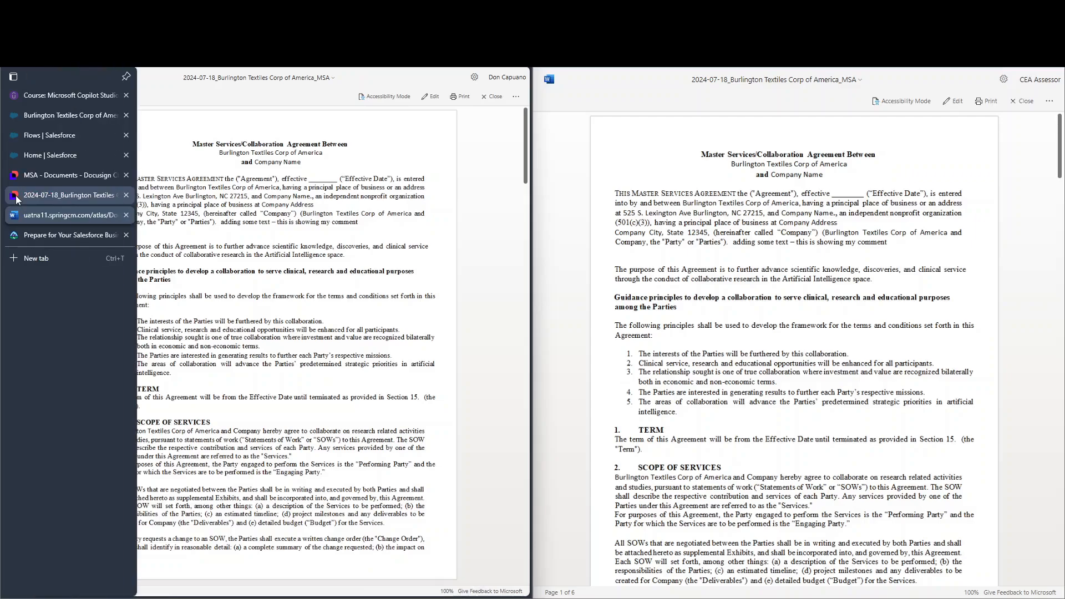
click(82, 196)
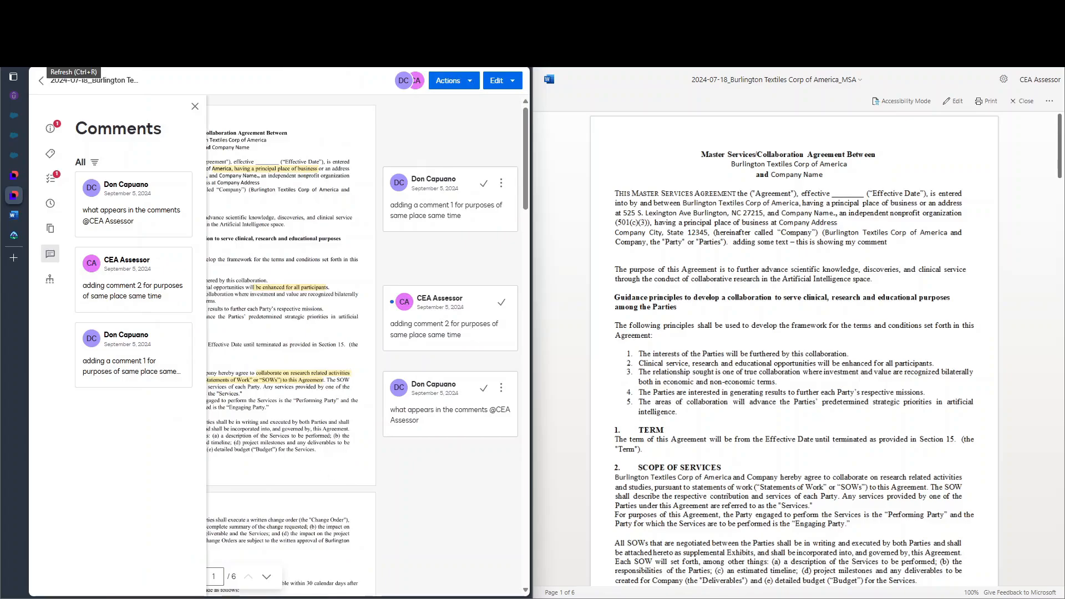
click(42, 56)
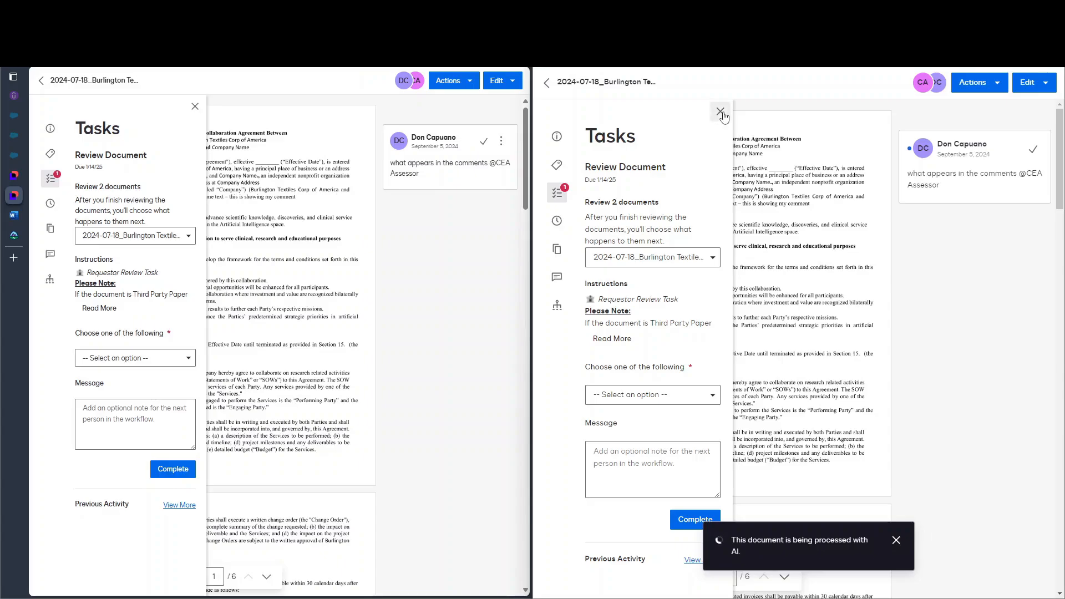
Dismiss the task details in both windows and run a comparison of the agreement's current version against Version 2.0 in the first window.
click(721, 113)
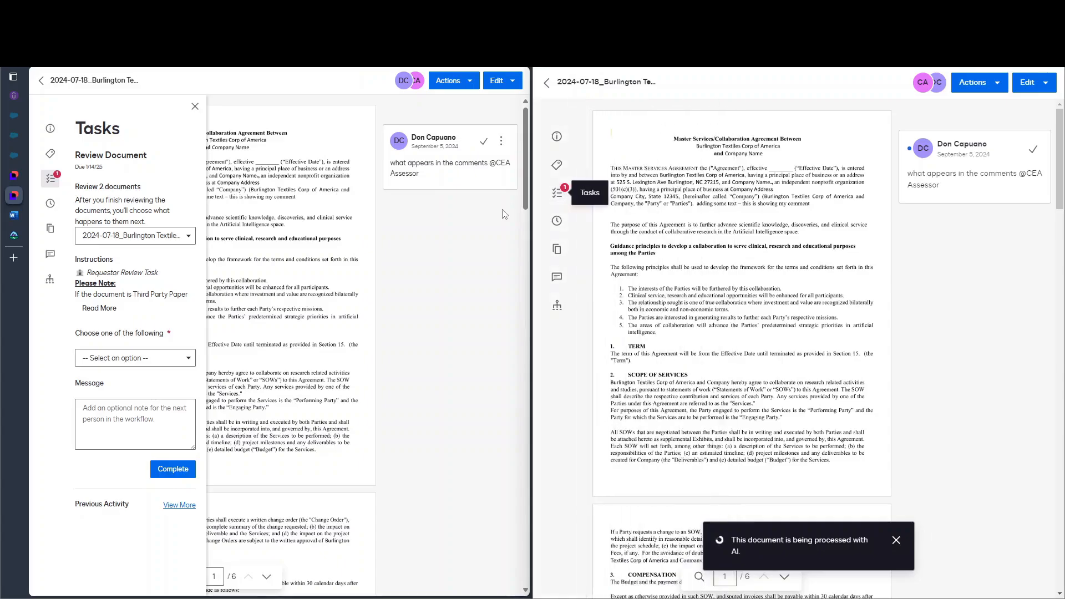
click(193, 106)
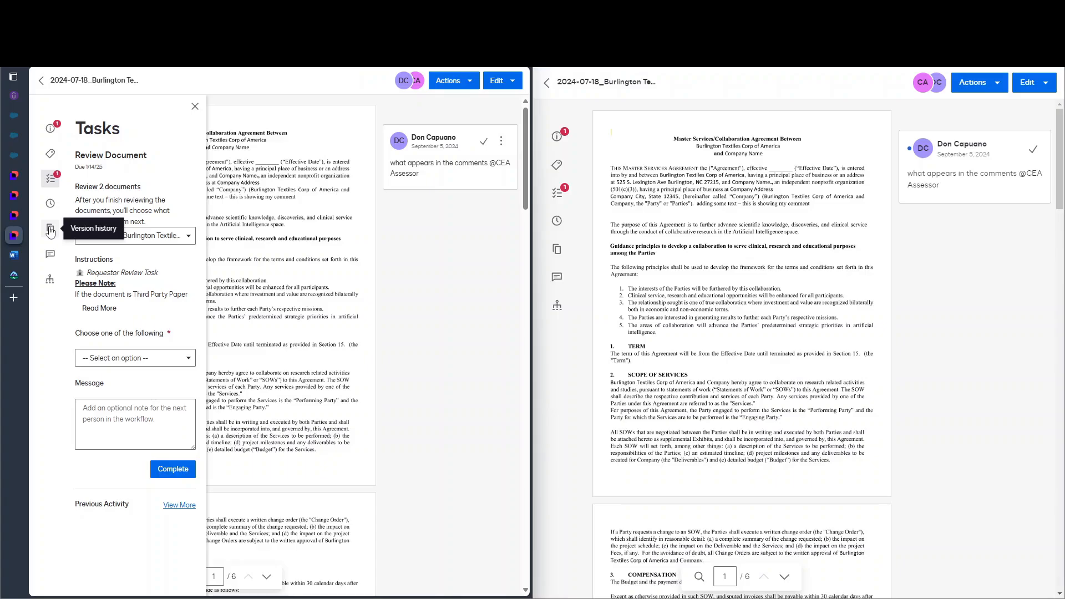
click(50, 229)
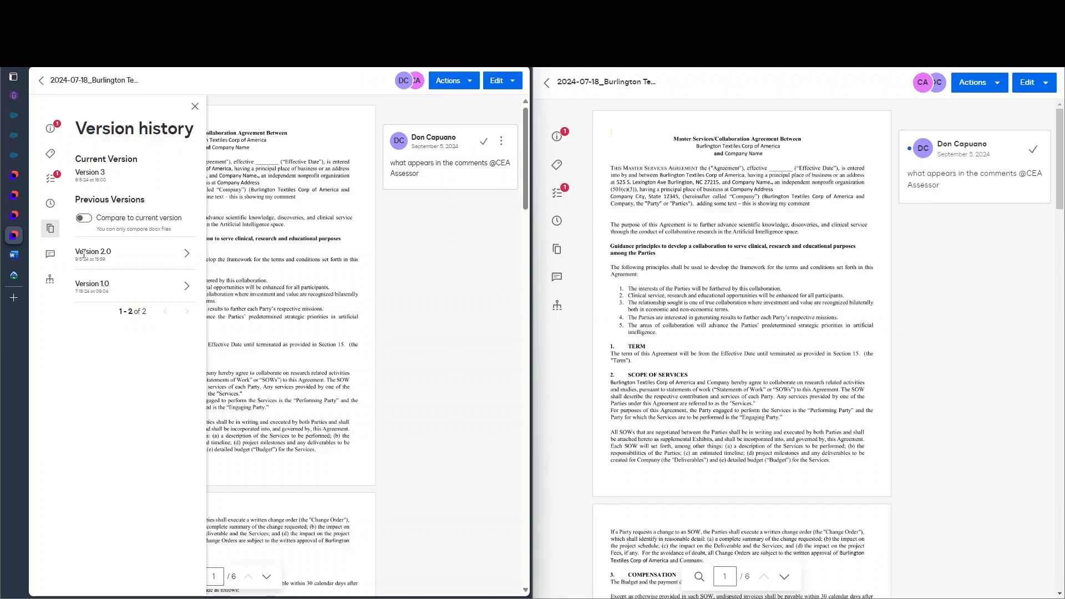
click(91, 222)
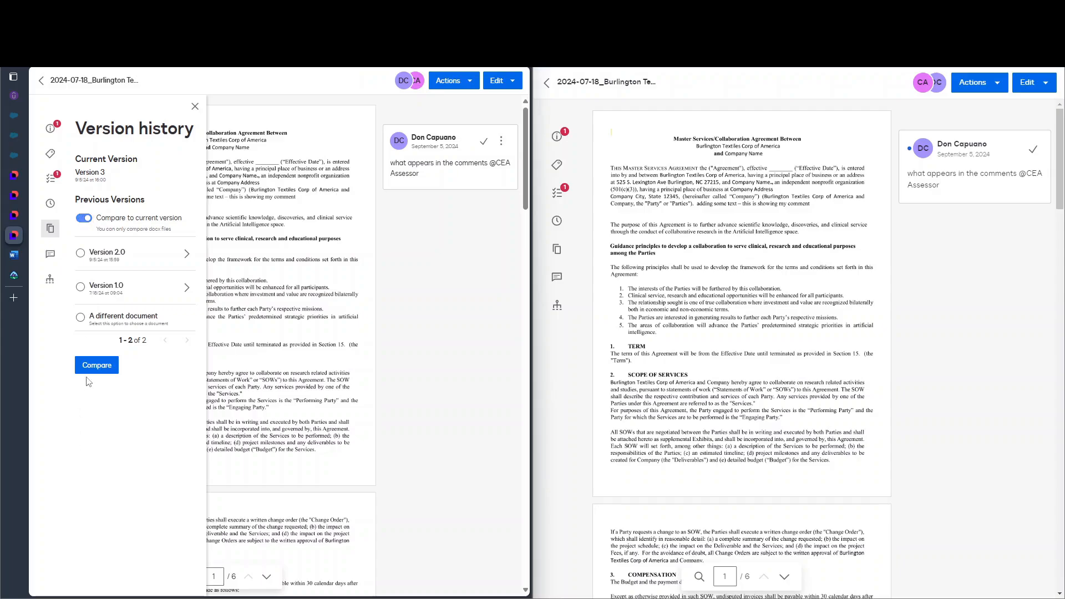
click(81, 253)
click(95, 366)
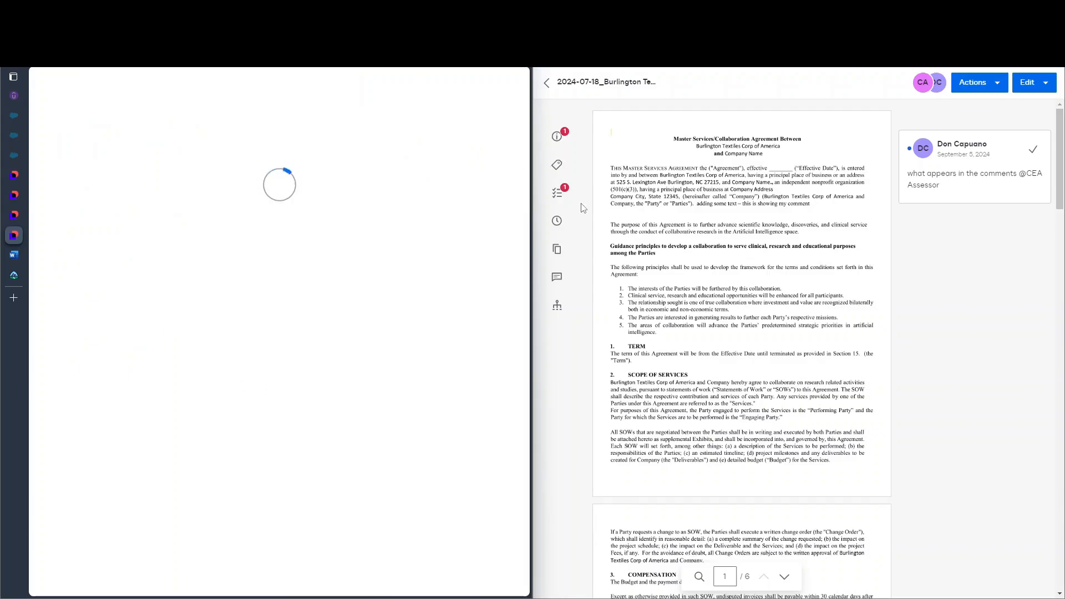
Compare the agreement's current version against Version 2.0 in the second window and dismiss the task details covering the result.
click(557, 251)
click(596, 238)
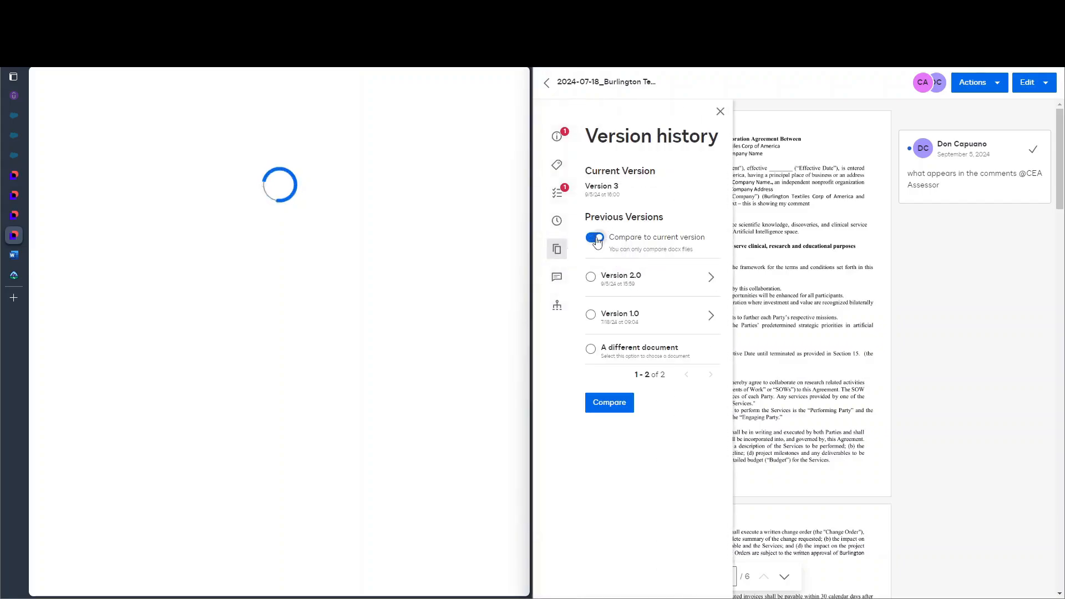
click(591, 276)
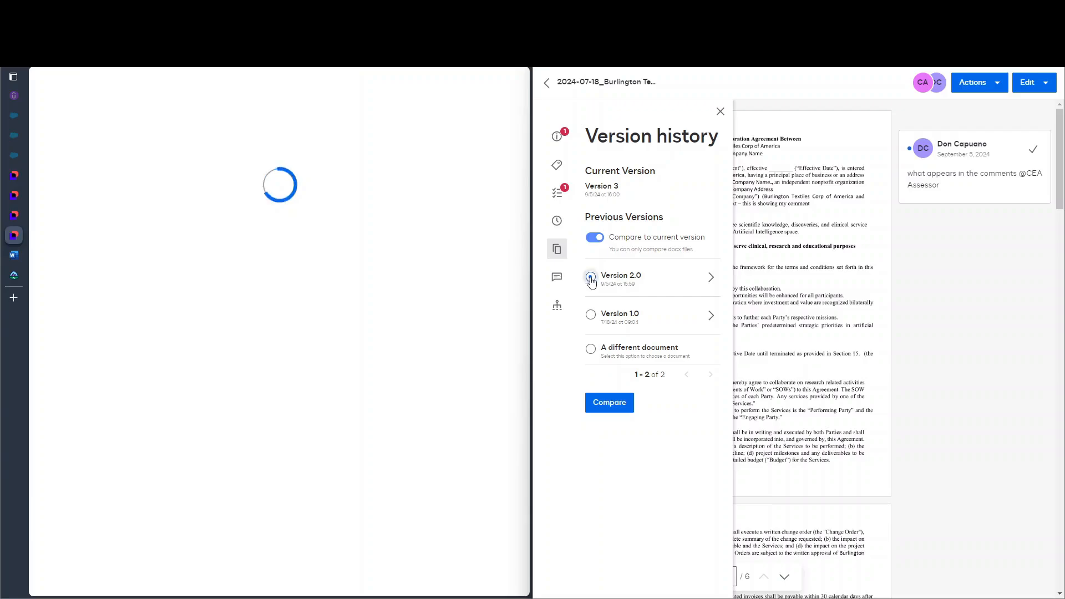
click(610, 403)
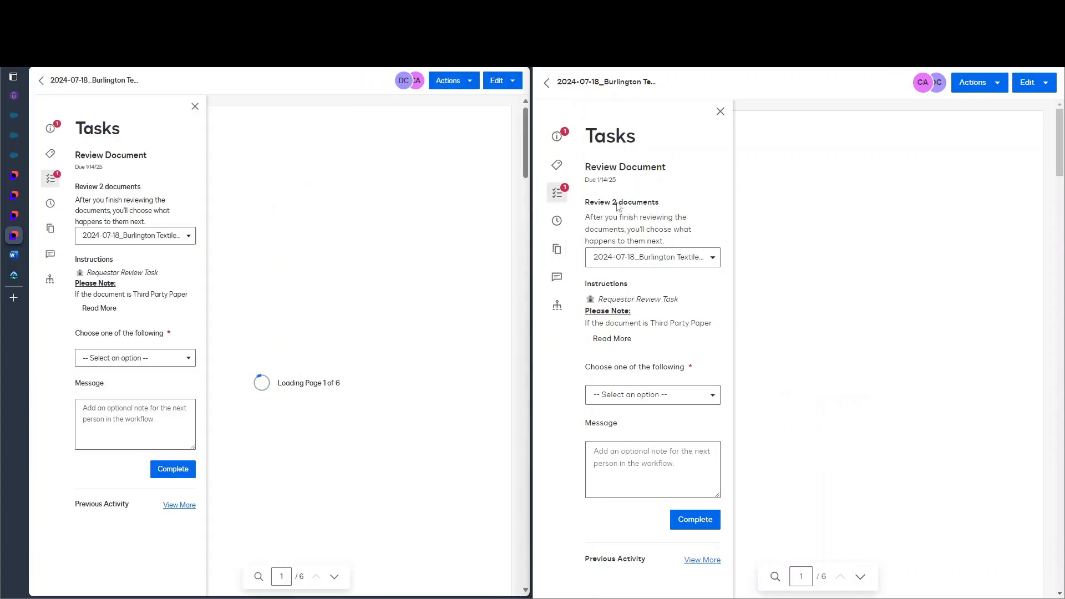
click(719, 113)
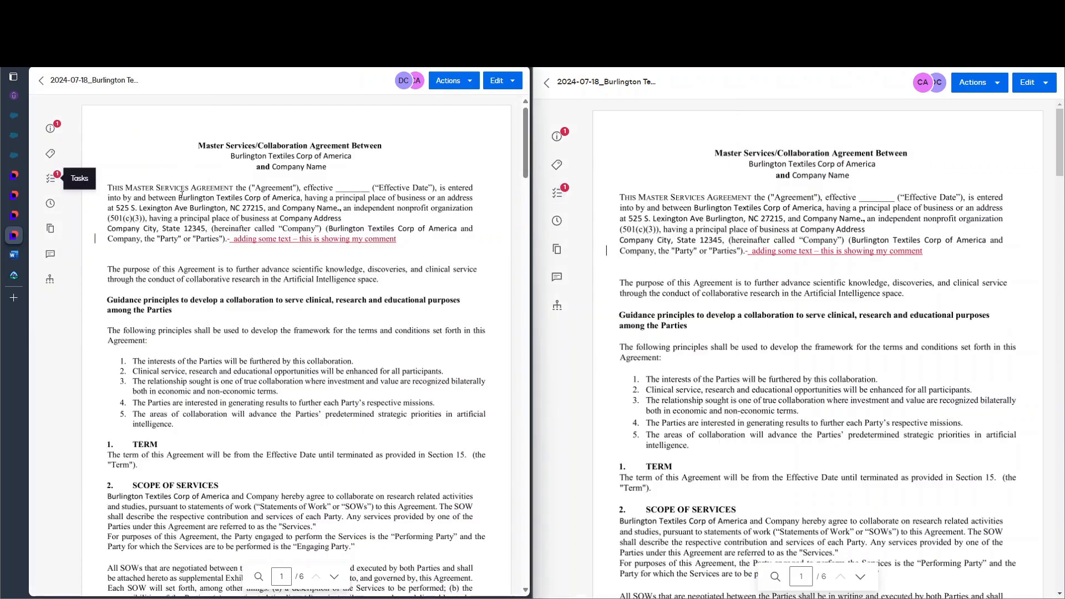